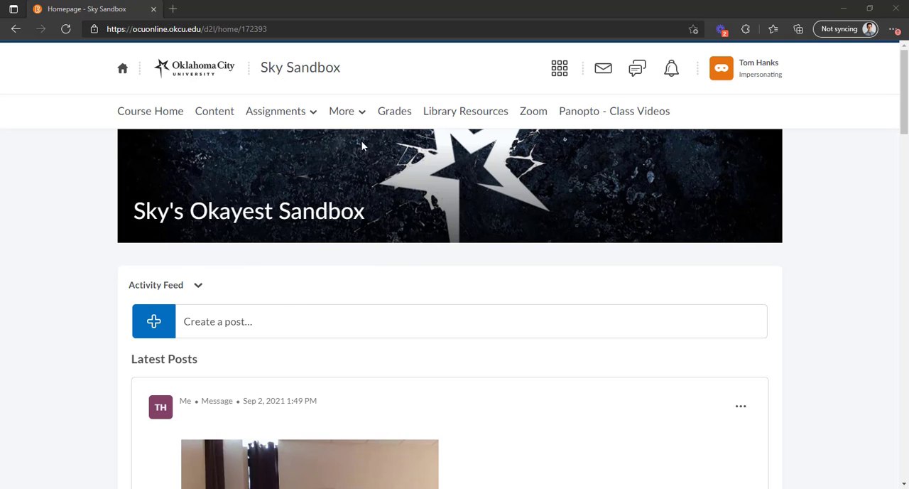
Step: Open "Test topic" under the Test forum in the course's discussions
left_click(352, 114)
left_click(328, 264)
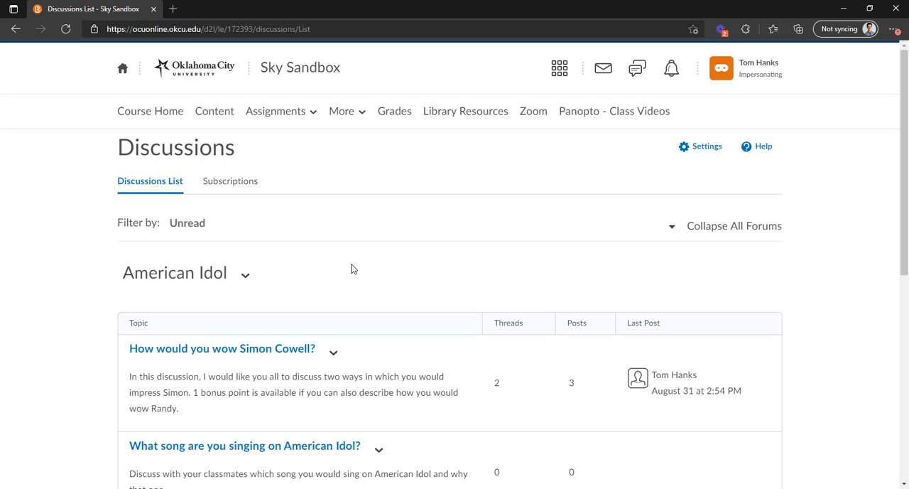
scroll(348, 266, "down", 4)
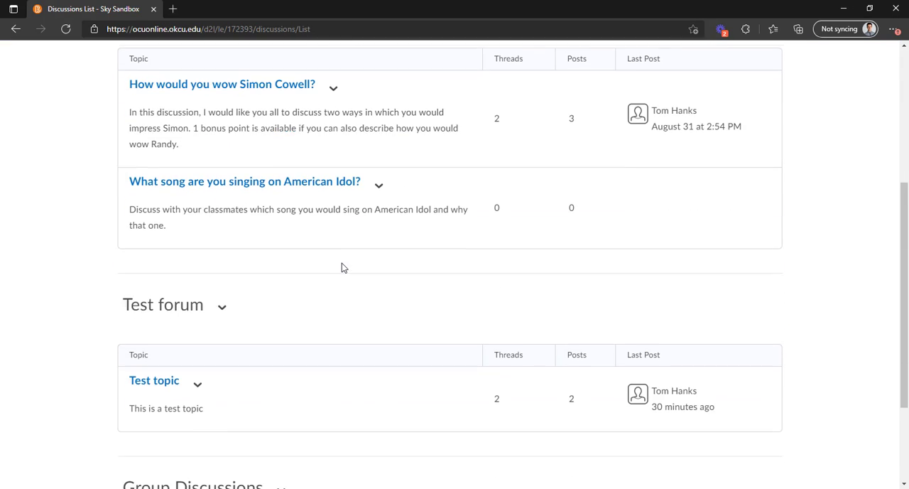
left_click(160, 382)
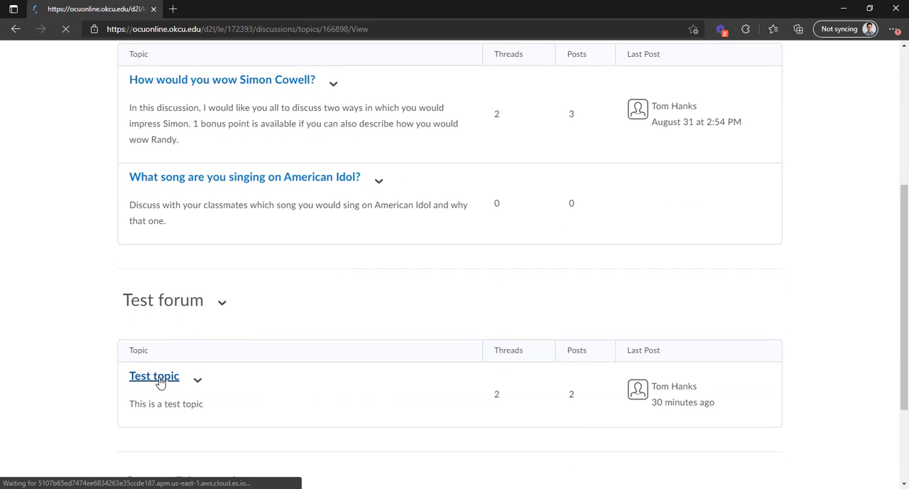
Step: Start a new thread in the topic with the subject "Test thread" and the body text "Response"
left_click(179, 282)
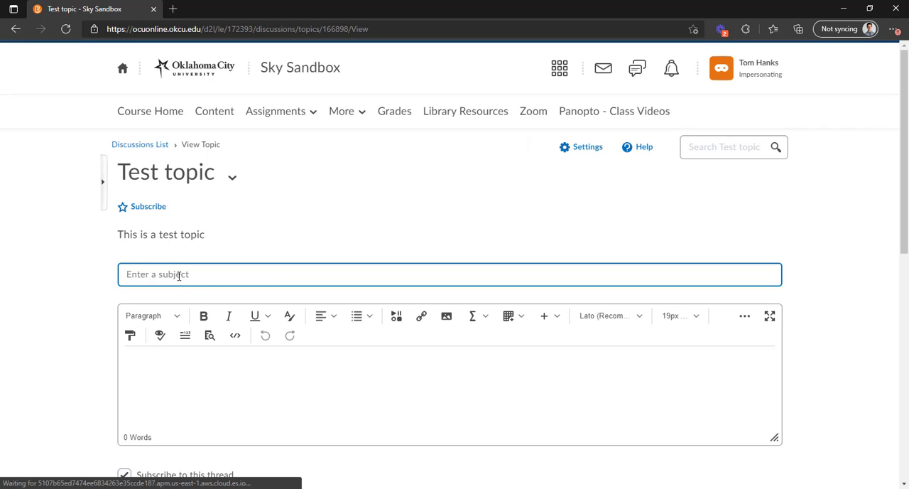
type("Test thread")
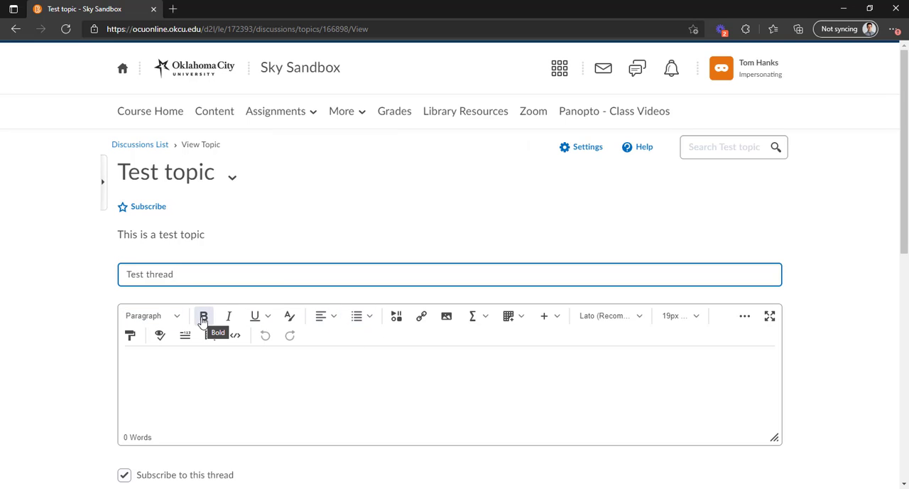
left_click(184, 359)
type("Res")
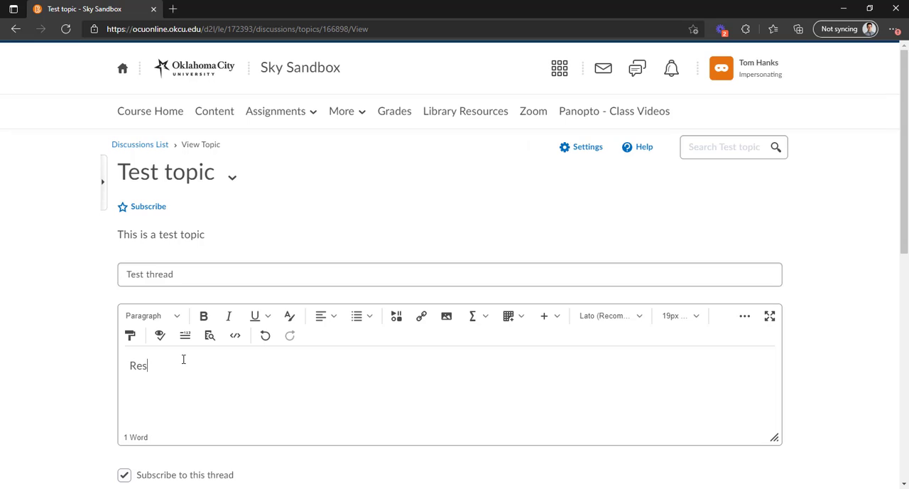
type("ponse")
Step: Make the word "Response" in the post body bold and italic, and check the underline options
left_click_drag(216, 368, 90, 373)
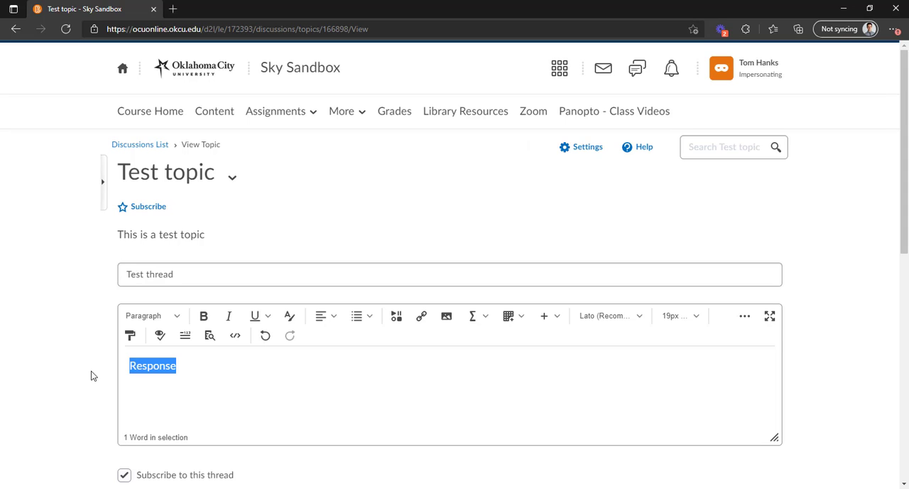
left_click(204, 316)
left_click(228, 315)
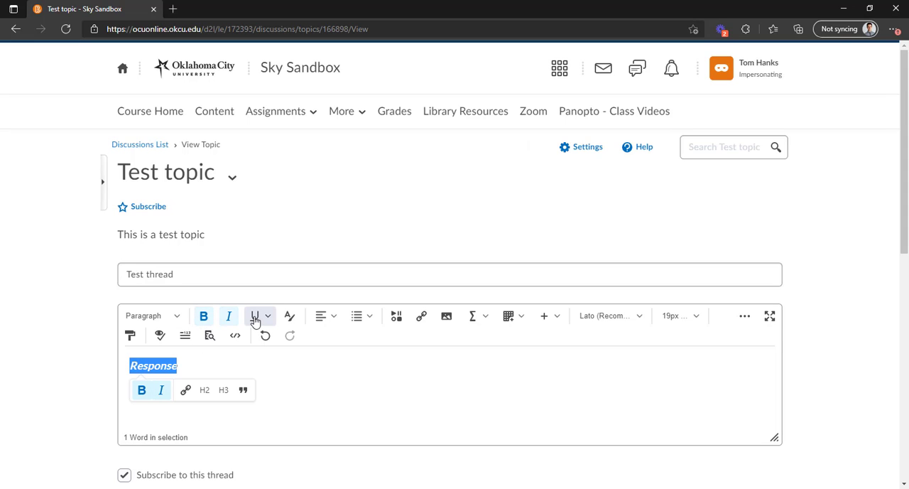
left_click(267, 316)
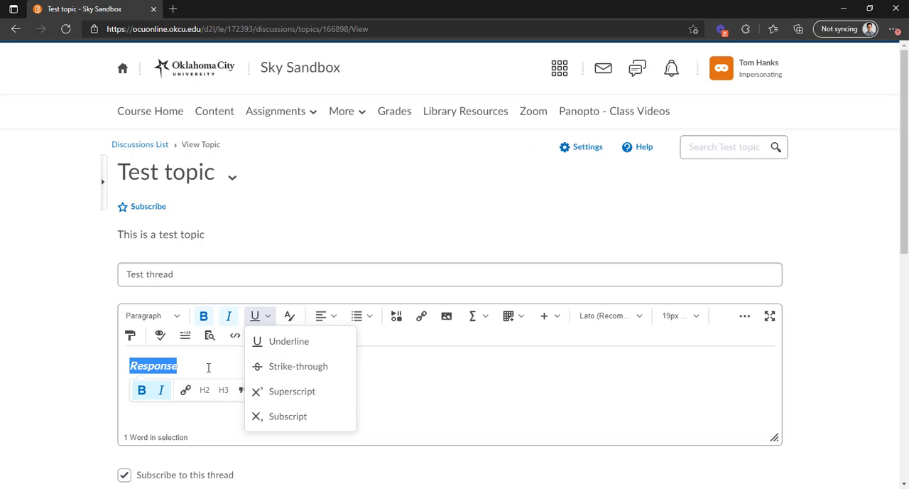
left_click(183, 365)
Step: Change the text color of "Response" to dark green #005614
left_click_drag(182, 365, 128, 365)
left_click(299, 316)
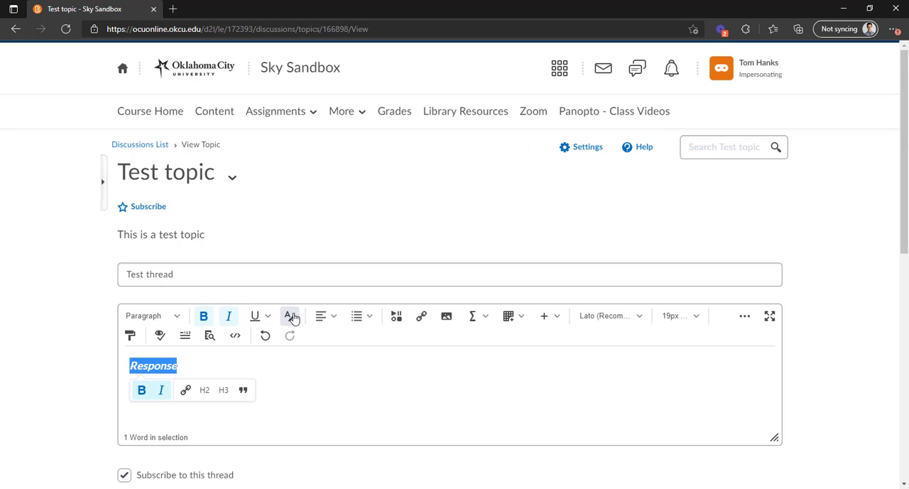
left_click(456, 202)
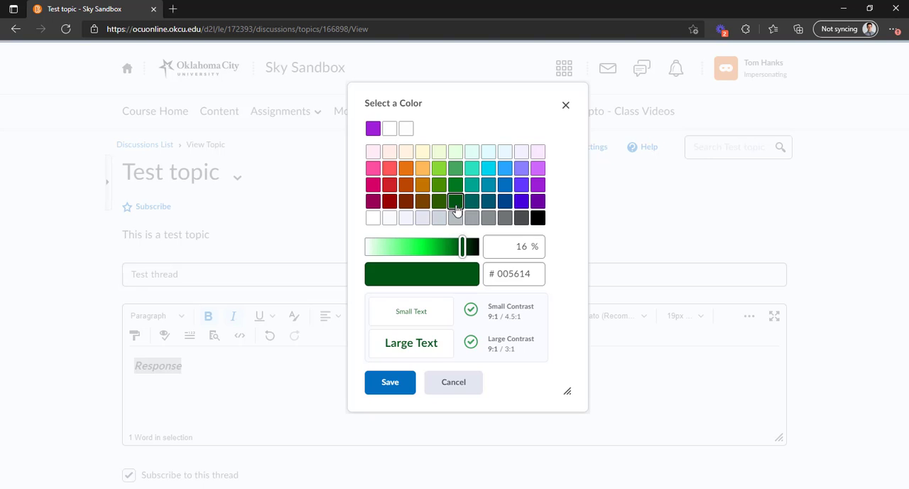
left_click(387, 385)
left_click(223, 365)
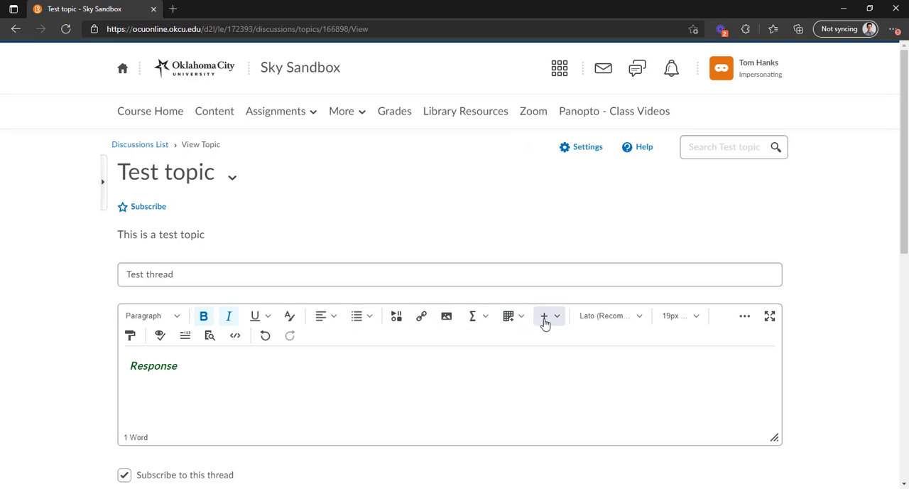
Step: Review the Insert Stuff media options and the available Quicklink types without inserting anything
left_click(395, 320)
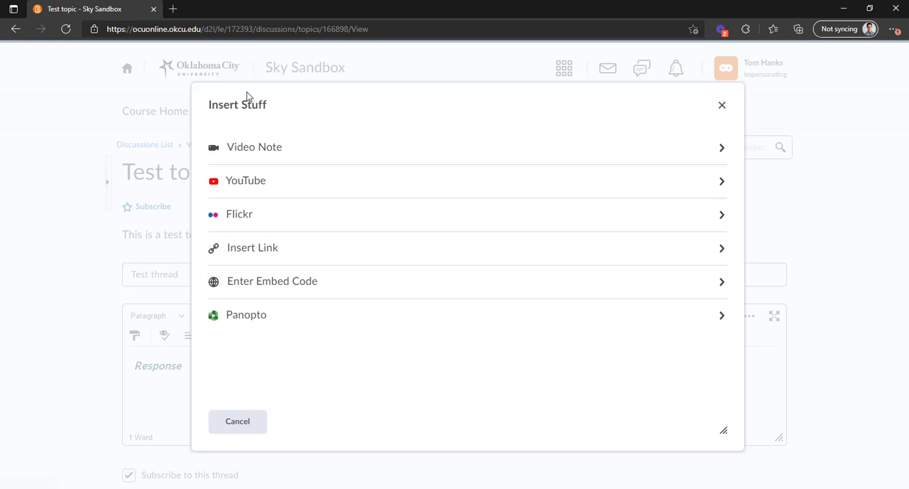
left_click(242, 425)
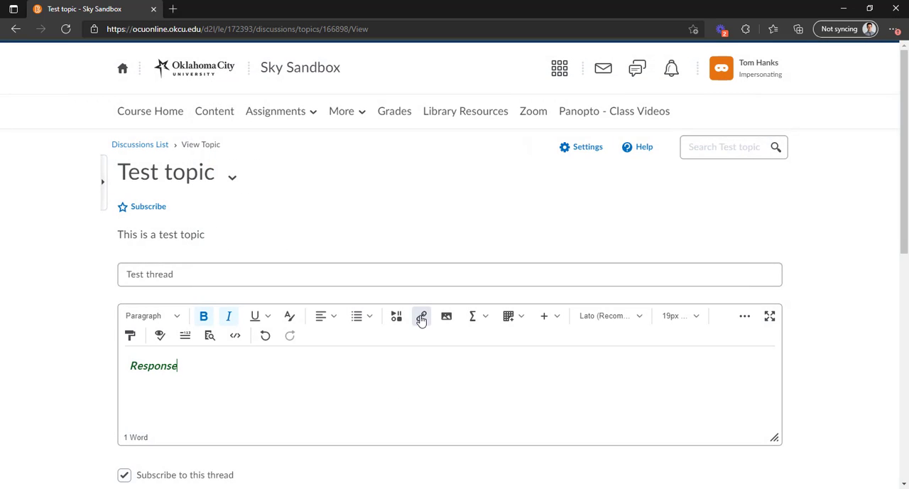
left_click(421, 318)
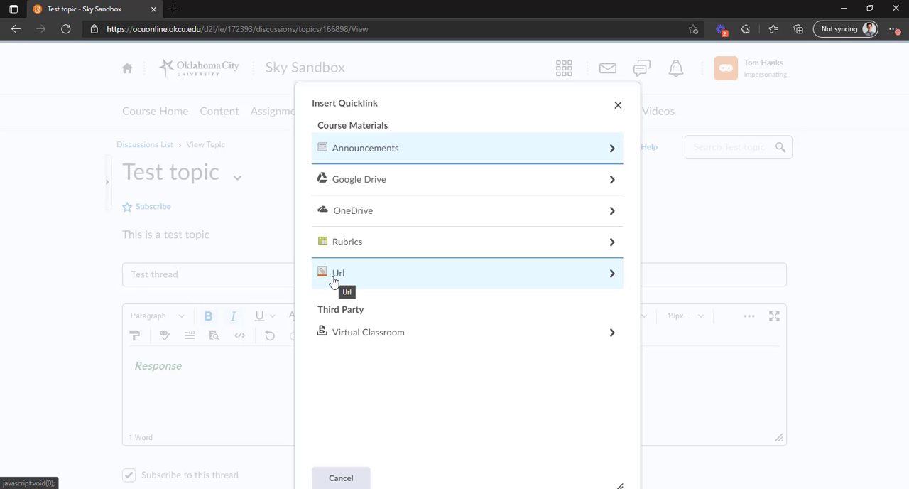
left_click(333, 477)
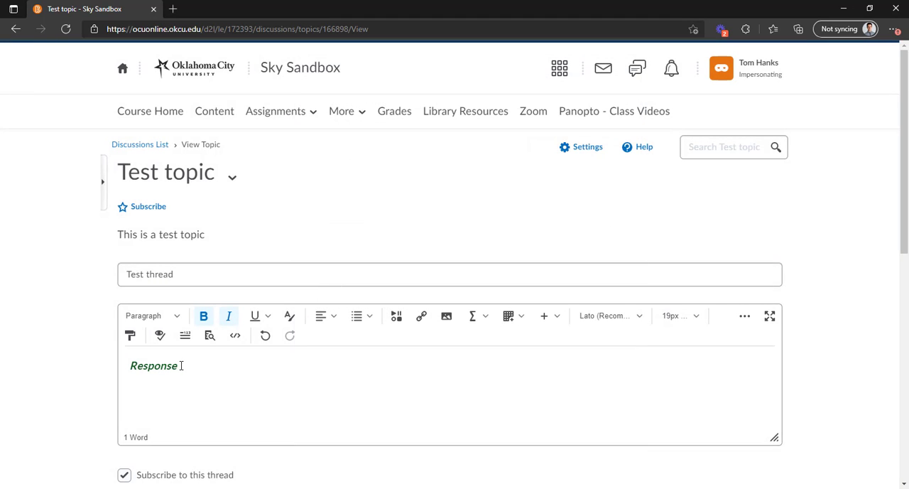
left_click_drag(183, 365, 129, 365)
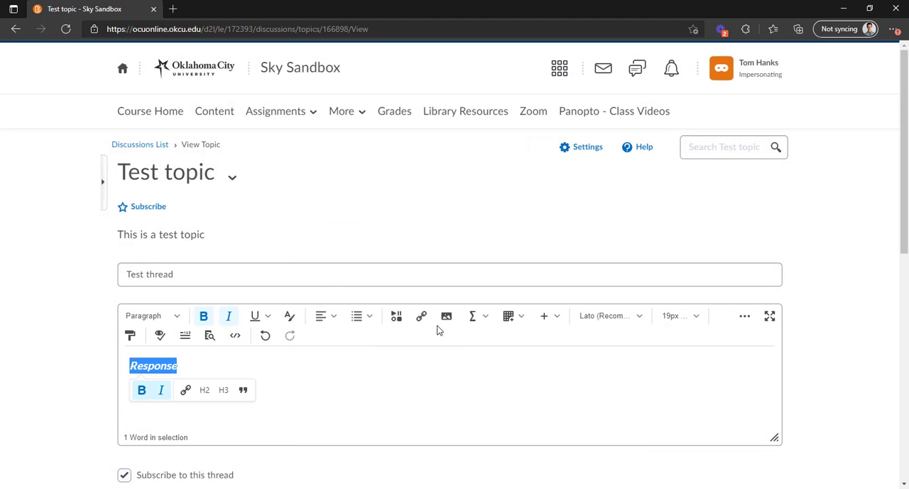
left_click(426, 320)
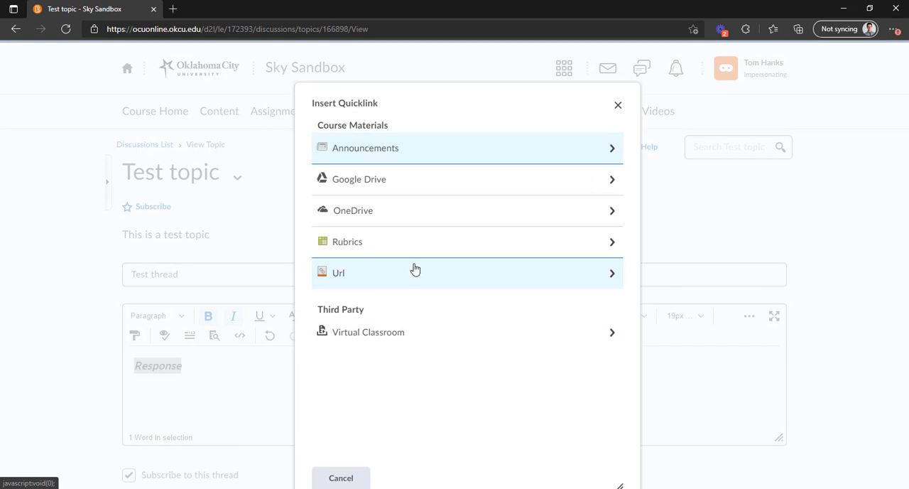
left_click(369, 275)
left_click(372, 178)
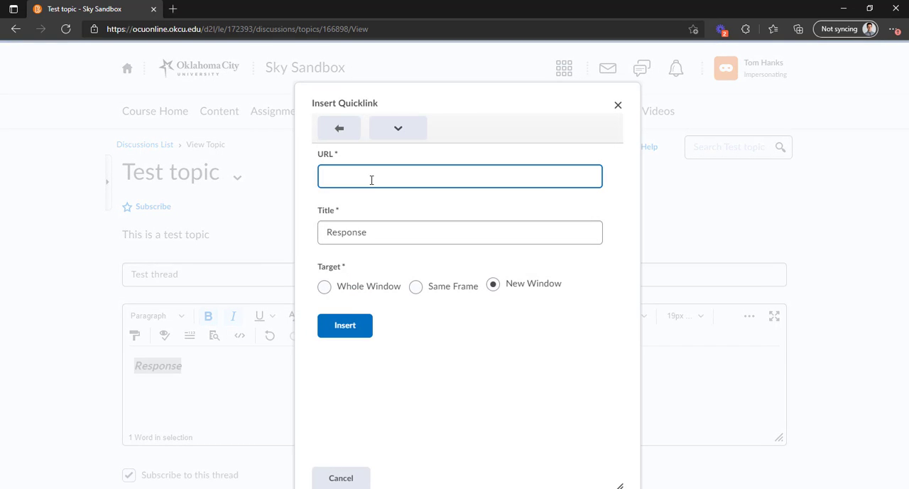
left_click(375, 218)
left_click(348, 326)
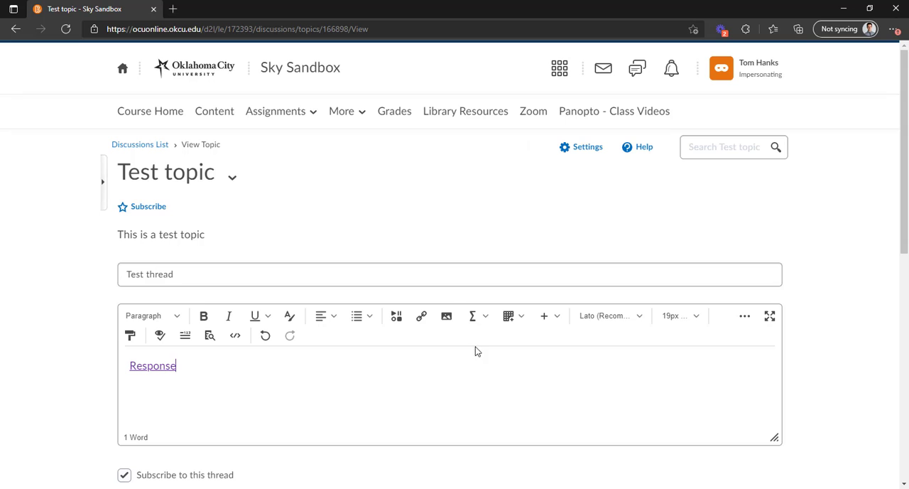
Step: Look at the file sources for inserting an image and at the post's HTML source code, without changing anything
left_click(446, 320)
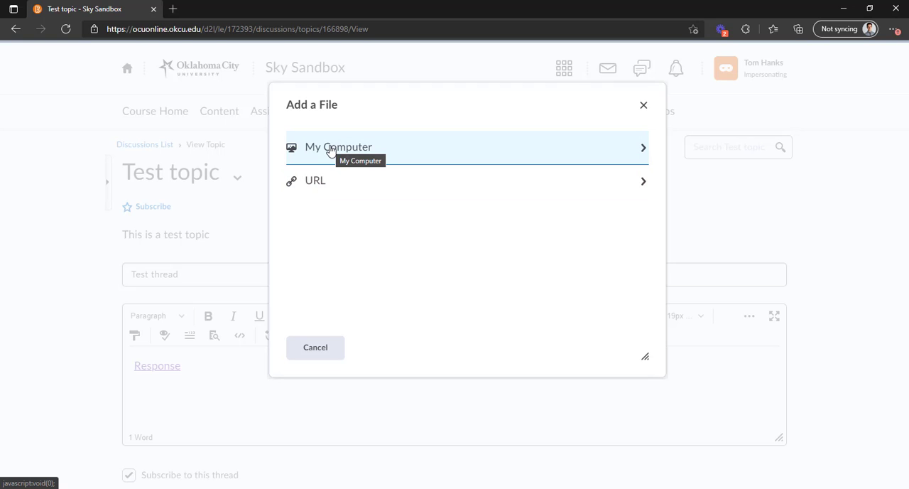
left_click(646, 107)
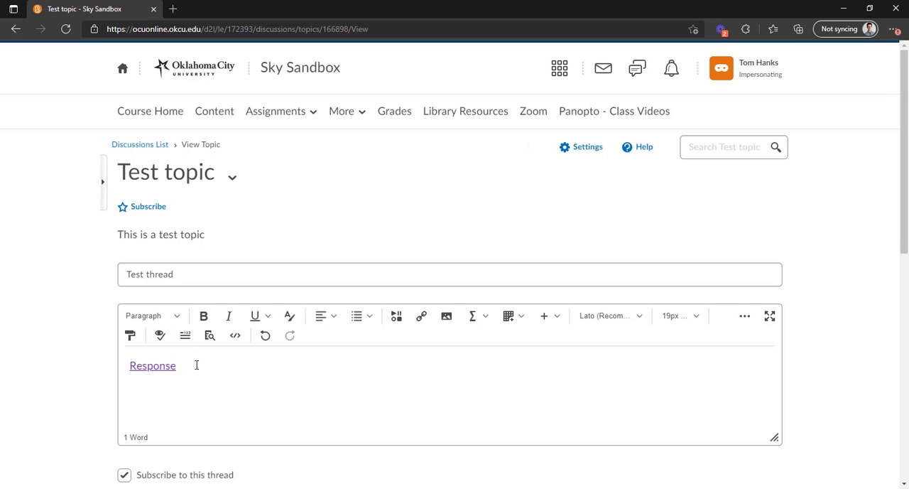
left_click(236, 336)
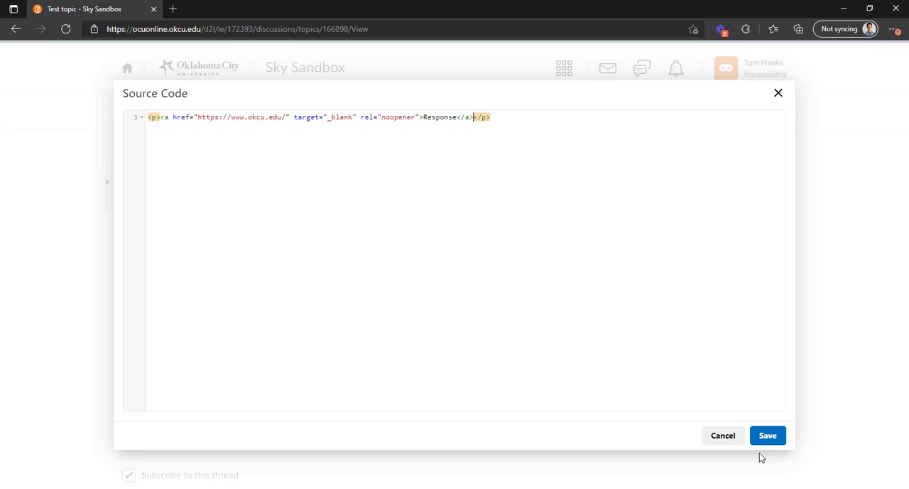
left_click(731, 440)
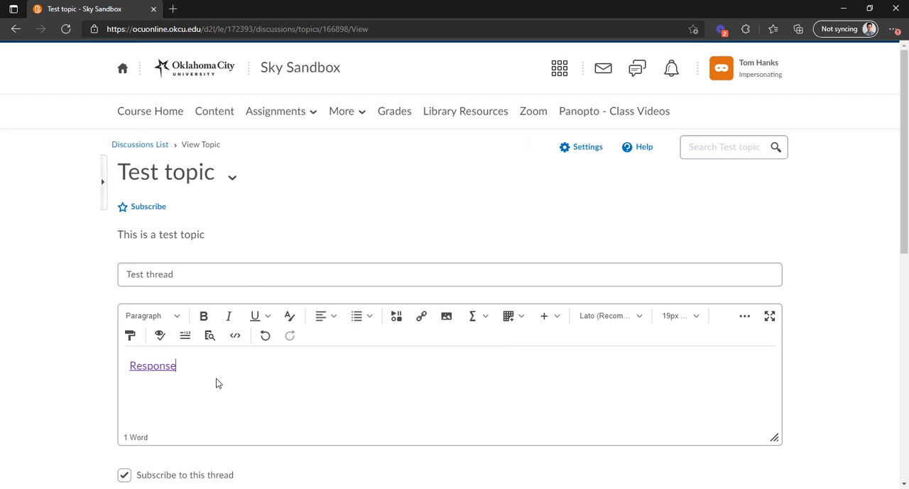
scroll(216, 378, "down", 1)
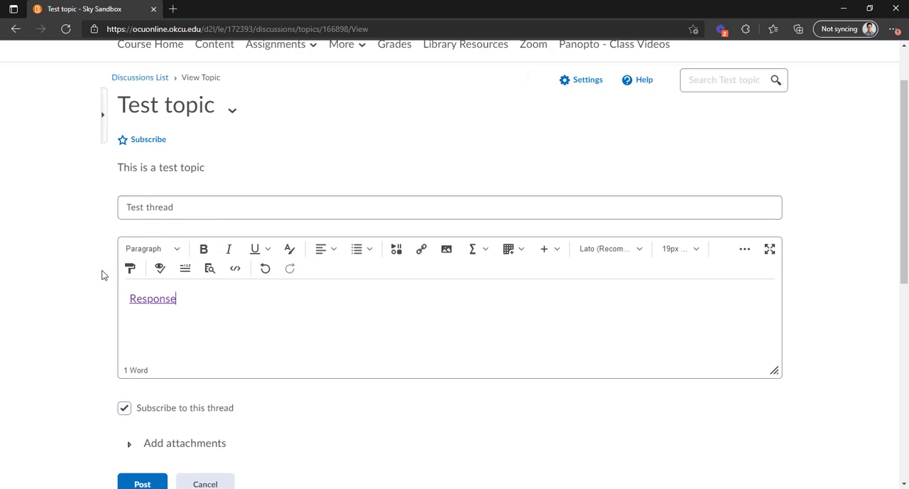